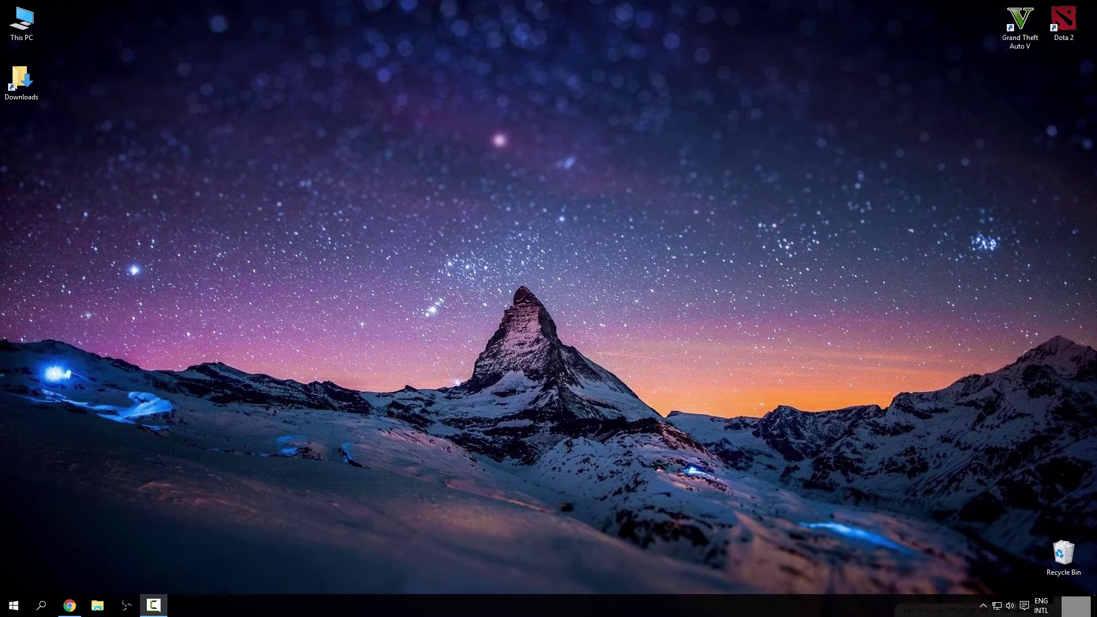
Step: Bring up OBS, preview the Monitor Capture source, then stop the preview
{"action": "left_click", "coordinate": [126, 605]}
{"action": "left_click_drag", "start_coordinate": [531, 113], "coordinate": [529, 112]}
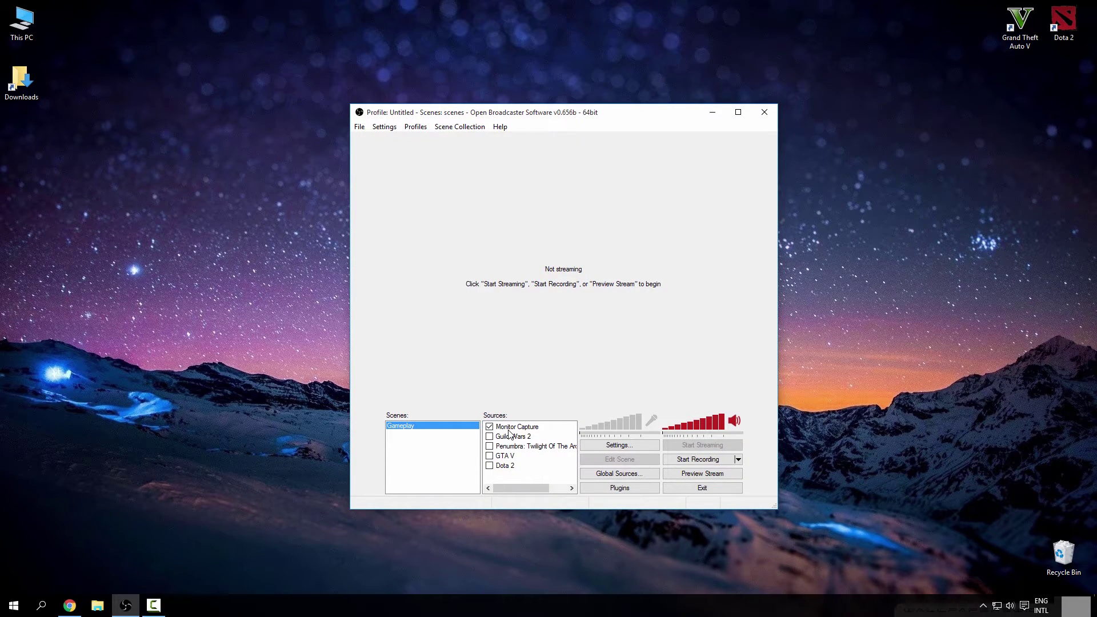
{"action": "left_click", "coordinate": [514, 428]}
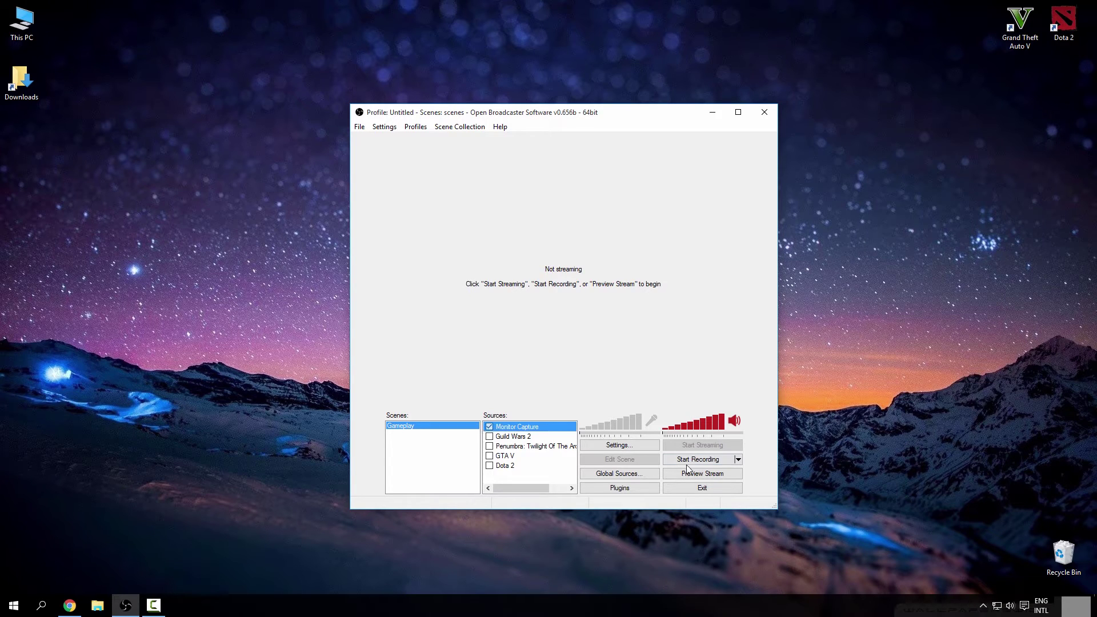
{"action": "left_click", "coordinate": [709, 474]}
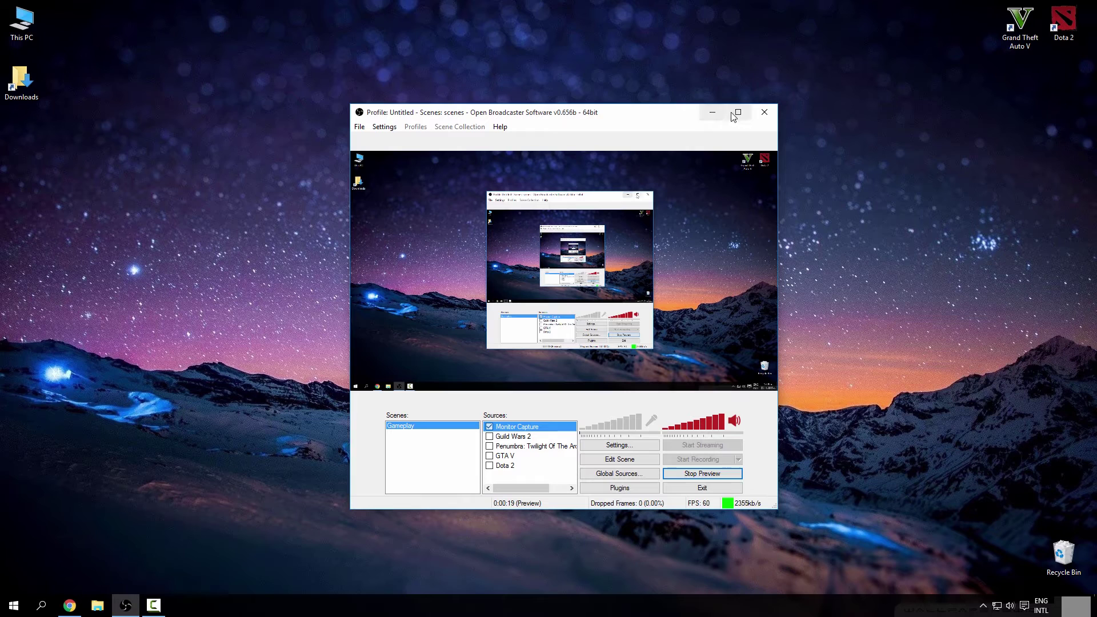
{"action": "left_click", "coordinate": [717, 475]}
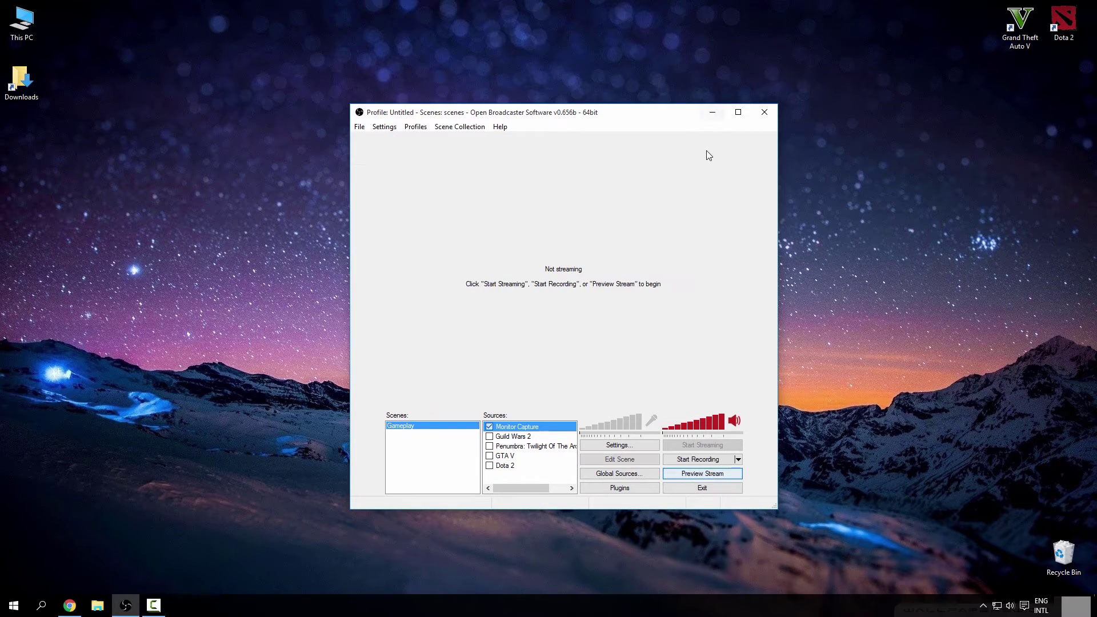
Step: Minimize OBS and open Device Manager from This PC's Properties
{"action": "left_click", "coordinate": [713, 110]}
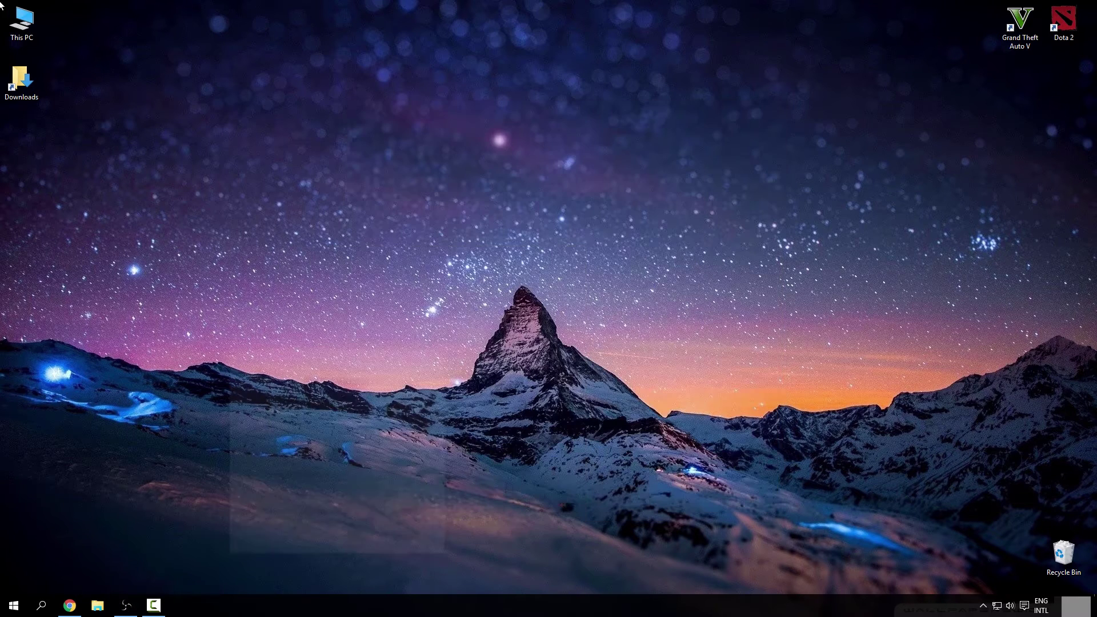
{"action": "right_click", "coordinate": [18, 27]}
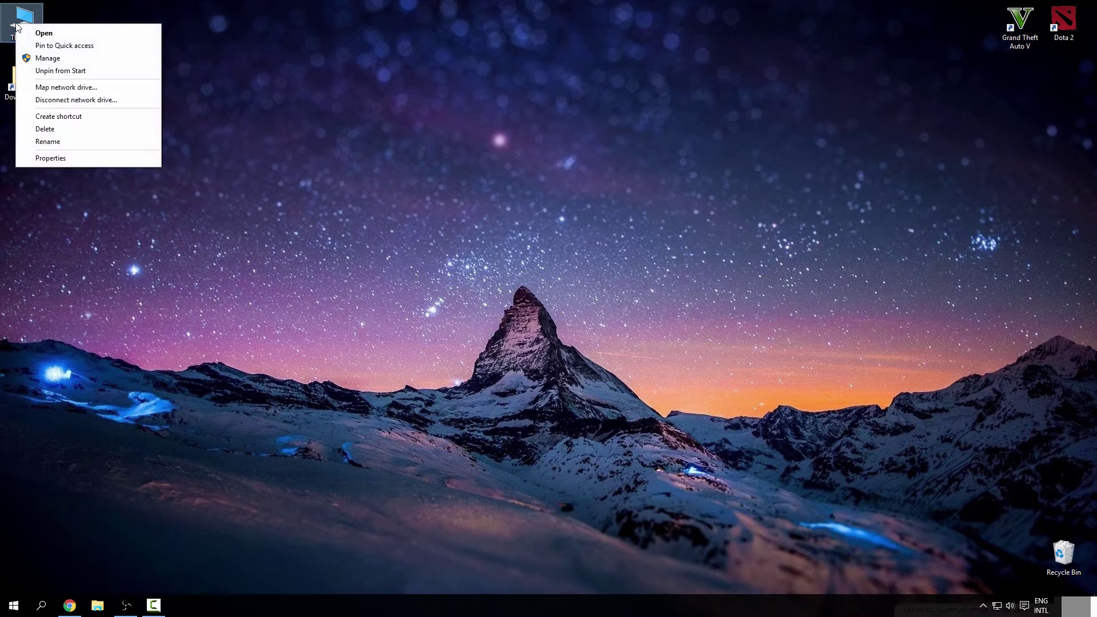
{"action": "left_click", "coordinate": [60, 158]}
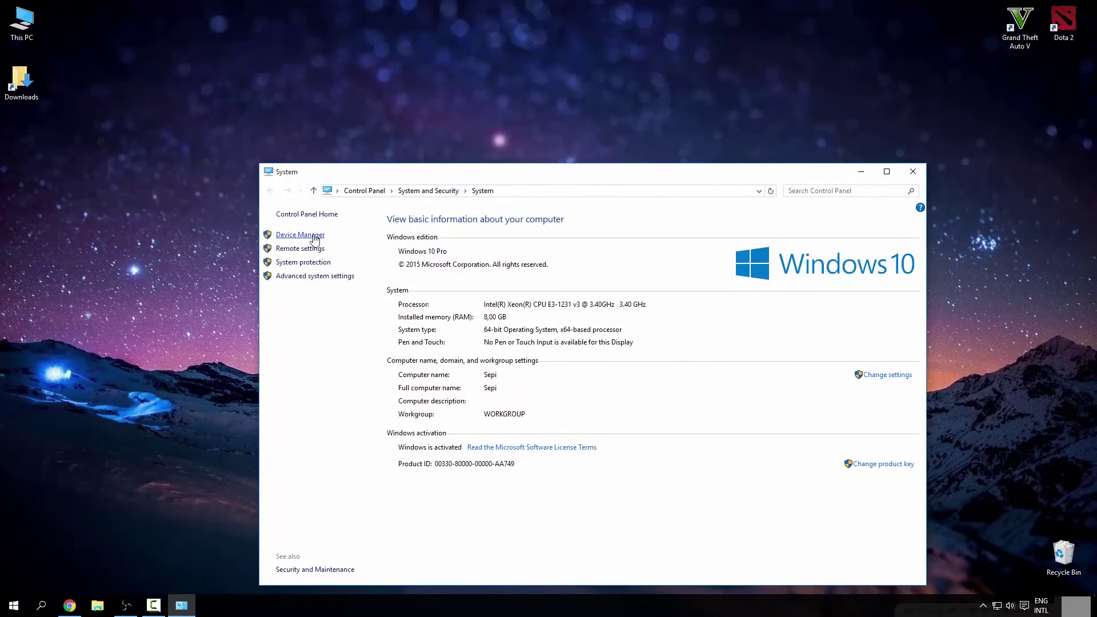
{"action": "left_click", "coordinate": [302, 235]}
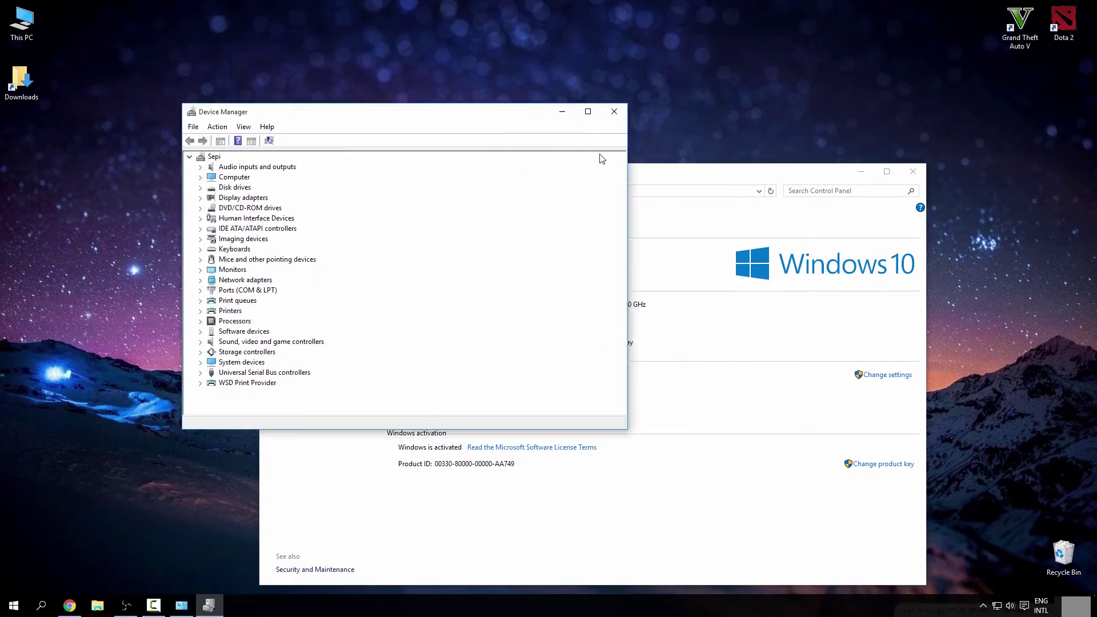
Step: Expand Display adapters and select the AMD Radeon R9 200 Series card
{"action": "left_click", "coordinate": [849, 186]}
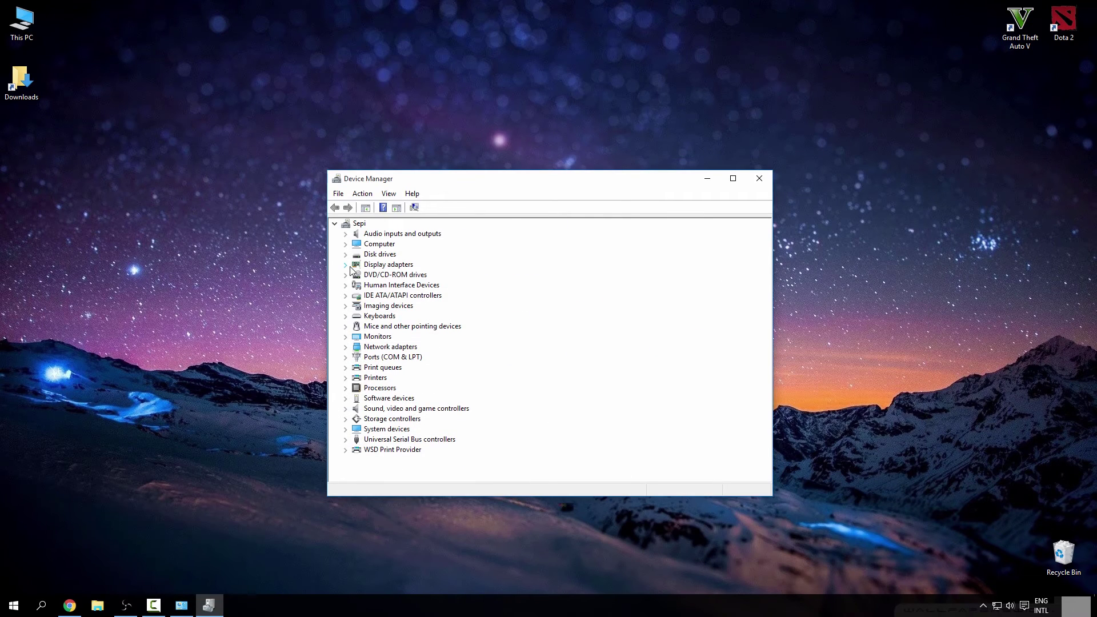
{"action": "left_click", "coordinate": [345, 265]}
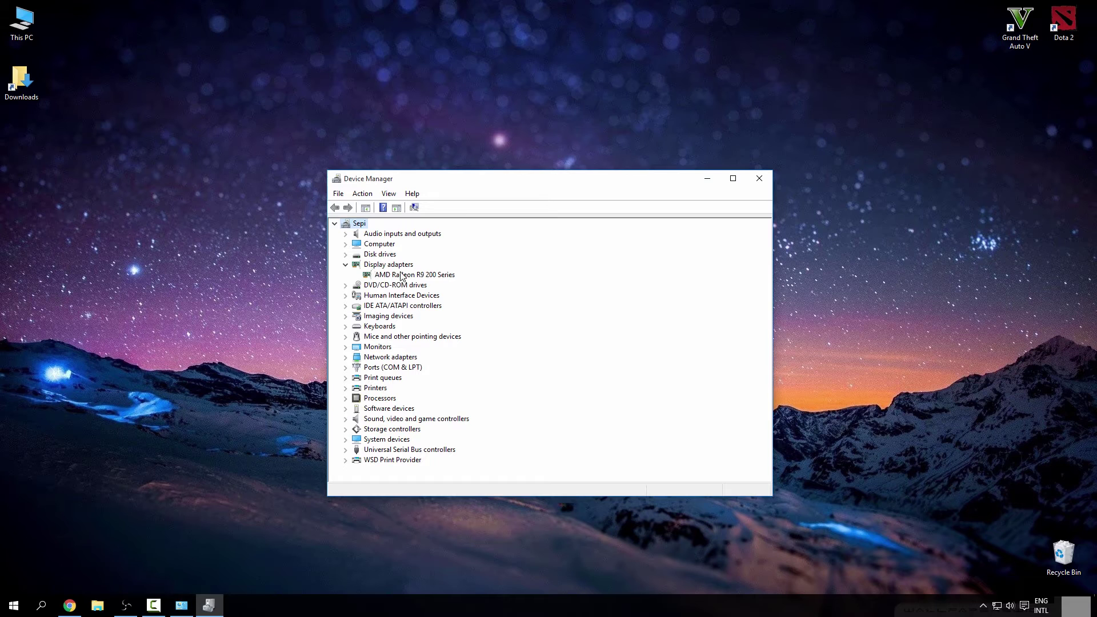
{"action": "left_click", "coordinate": [418, 275]}
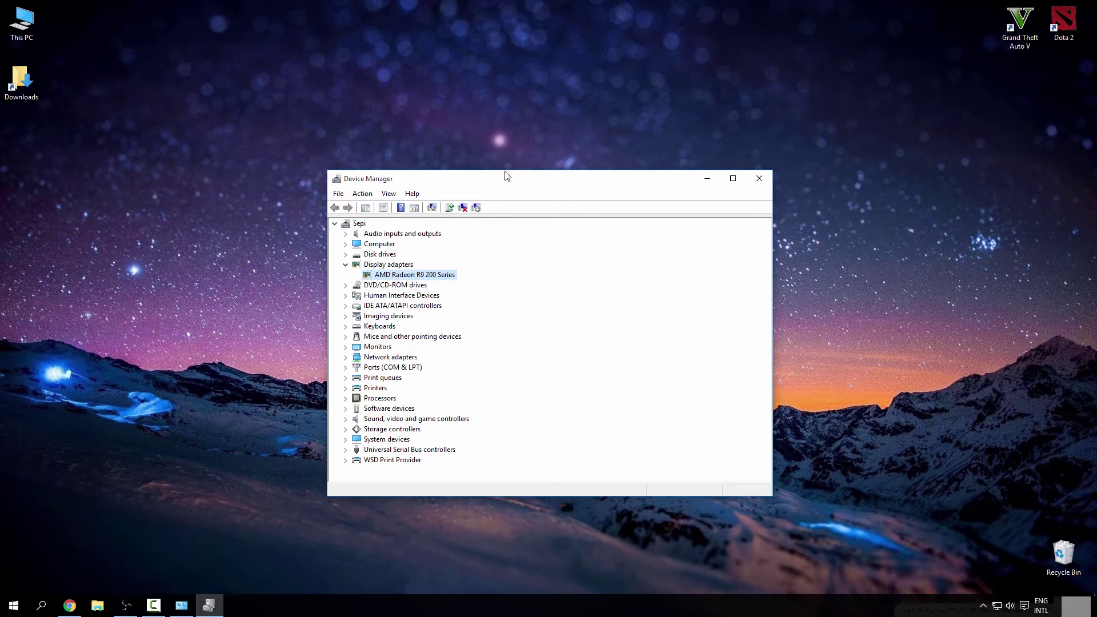
{"action": "left_click_drag", "start_coordinate": [502, 183], "coordinate": [521, 160]}
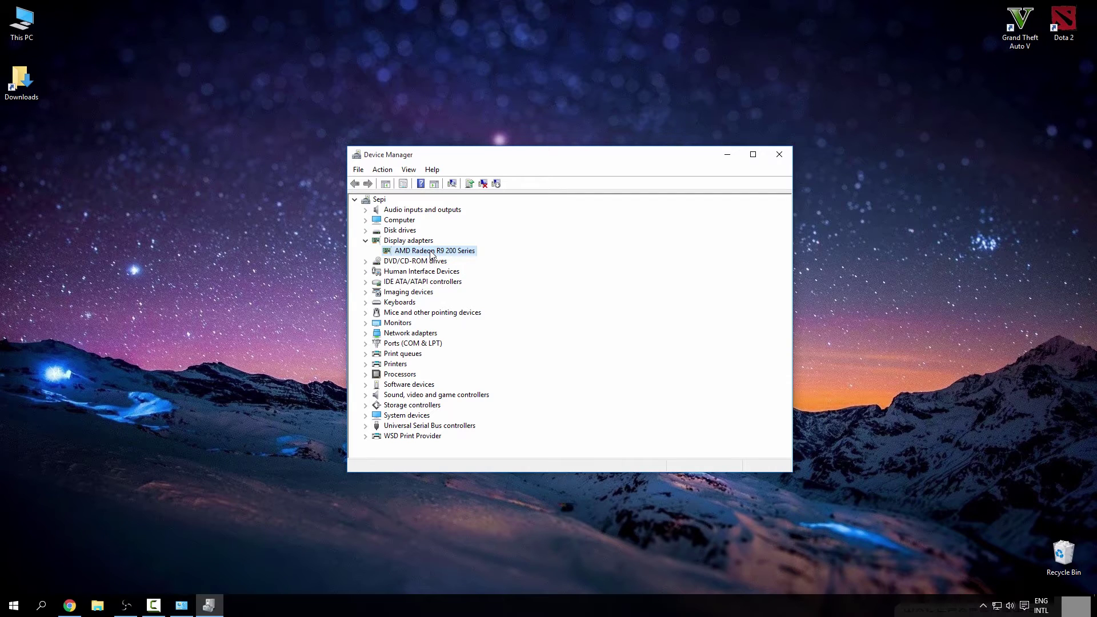
Step: View the AMD Radeon R9 200 Series Disable/Uninstall options, then close Device Manager
{"action": "right_click", "coordinate": [432, 254]}
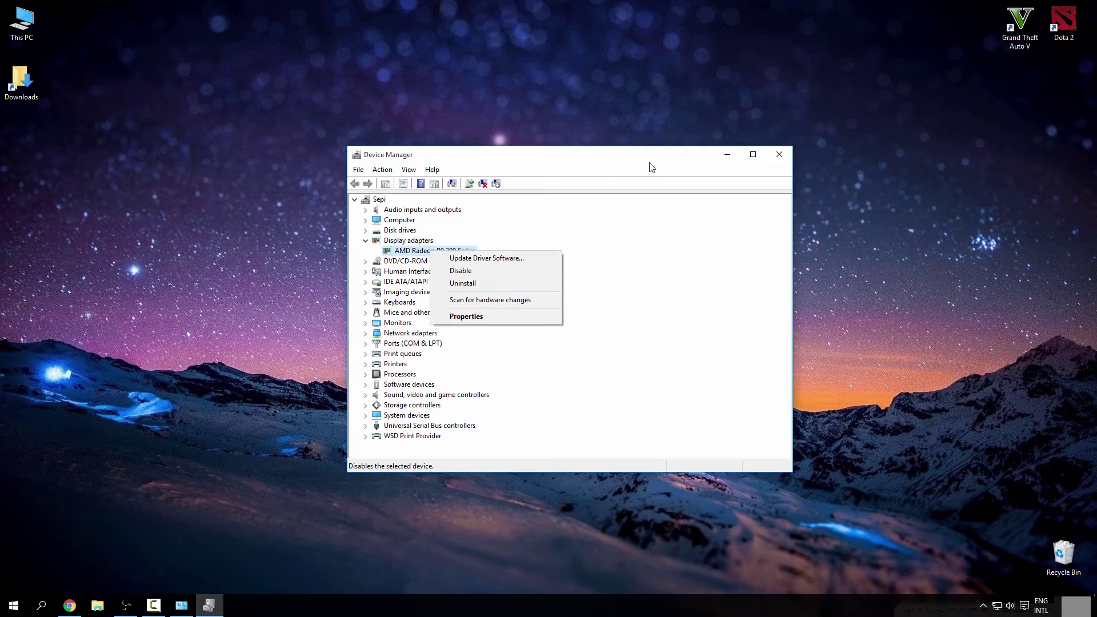
{"action": "mouse_move", "coordinate": [650, 164]}
{"action": "left_mouse_down"}
{"action": "mouse_move", "coordinate": [590, 151]}
{"action": "mouse_move", "coordinate": [601, 154]}
{"action": "left_mouse_up"}
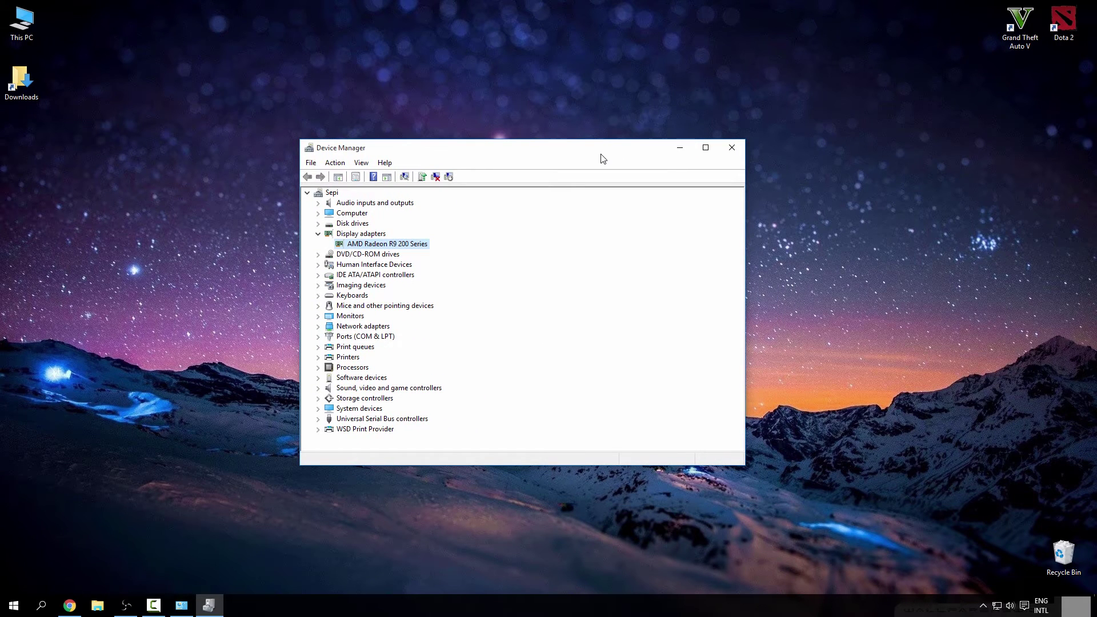
{"action": "left_click_drag", "start_coordinate": [572, 156], "coordinate": [627, 155]}
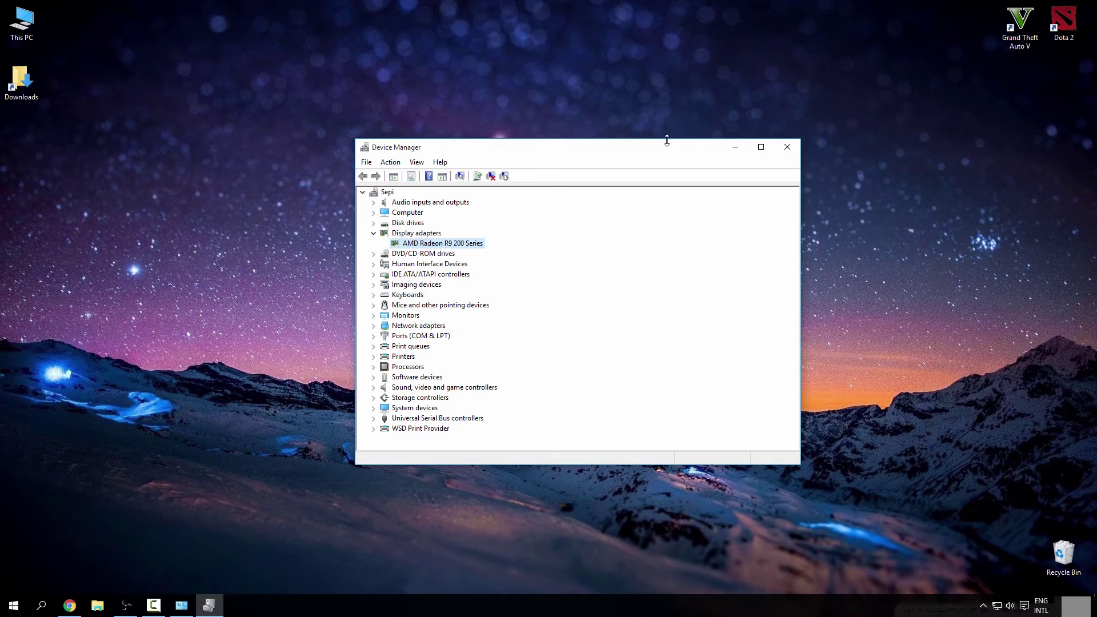
{"action": "left_click", "coordinate": [787, 147]}
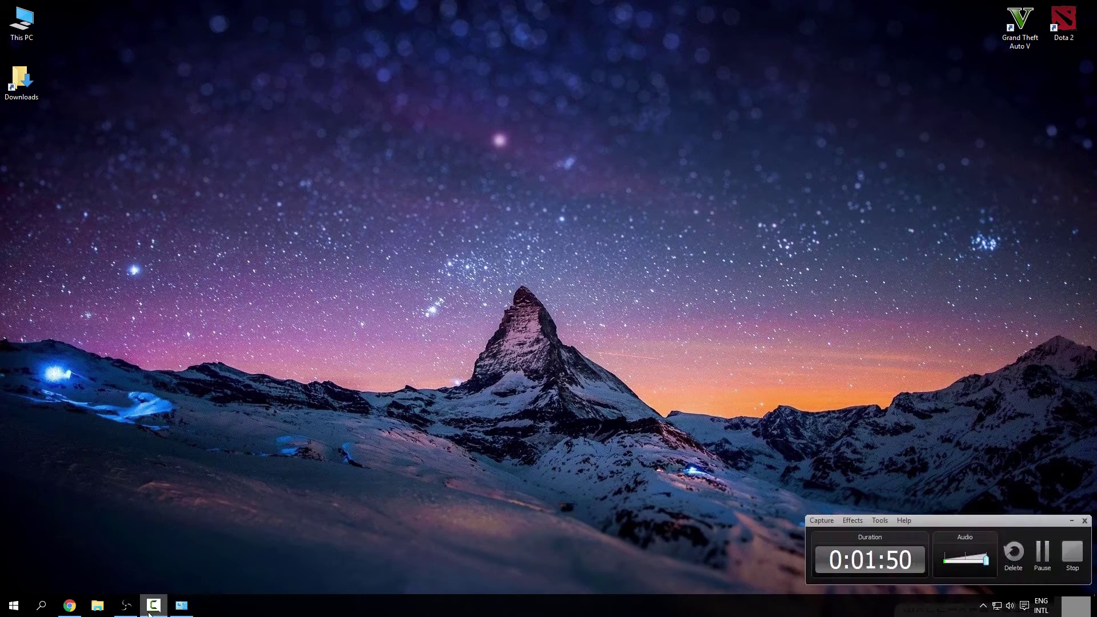
Step: Restore OBS, preview Monitor Capture again, and deselect it in Sources
{"action": "left_click", "coordinate": [126, 605]}
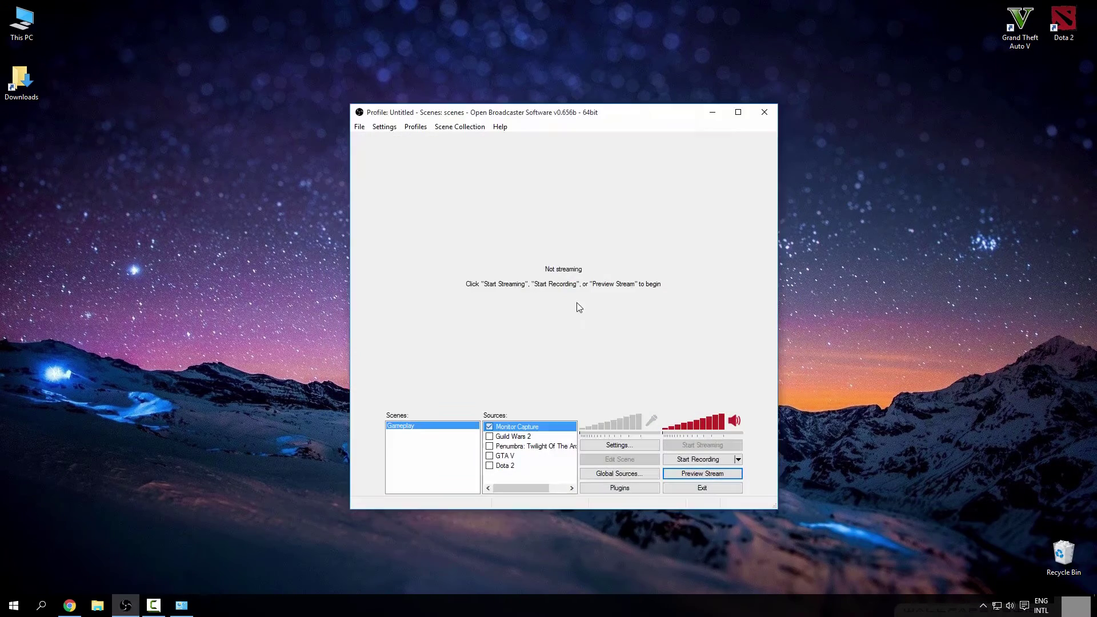
{"action": "left_click", "coordinate": [679, 474]}
{"action": "left_click", "coordinate": [515, 478]}
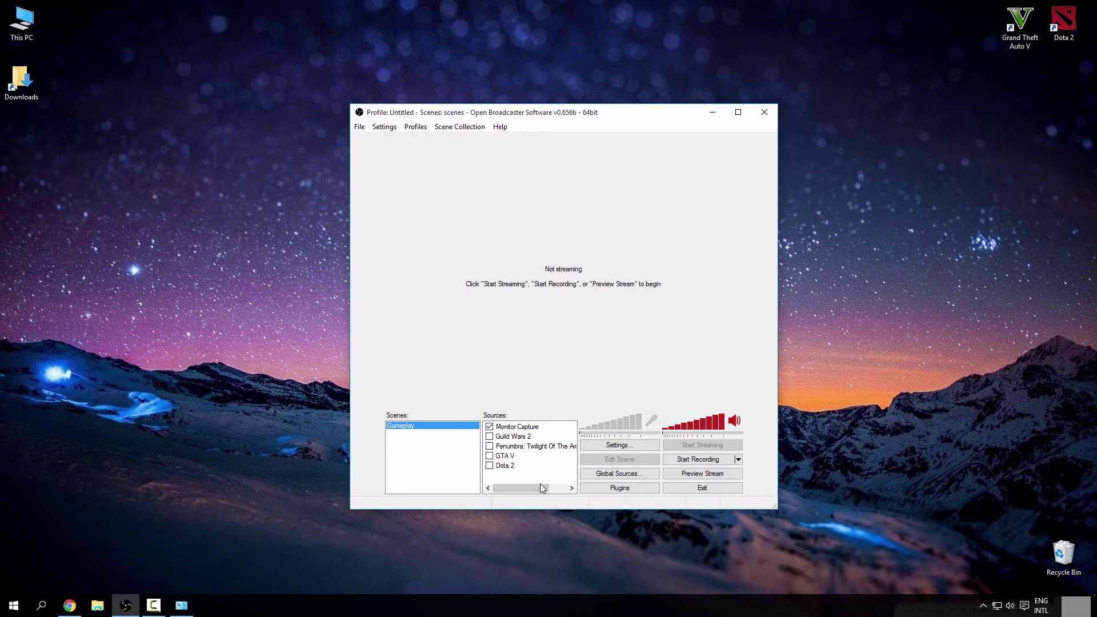
Step: Add a Game Capture source to Sources, keeping the default name 'Game Capture'
{"action": "right_click", "coordinate": [504, 480]}
{"action": "mouse_move", "coordinate": [529, 486]}
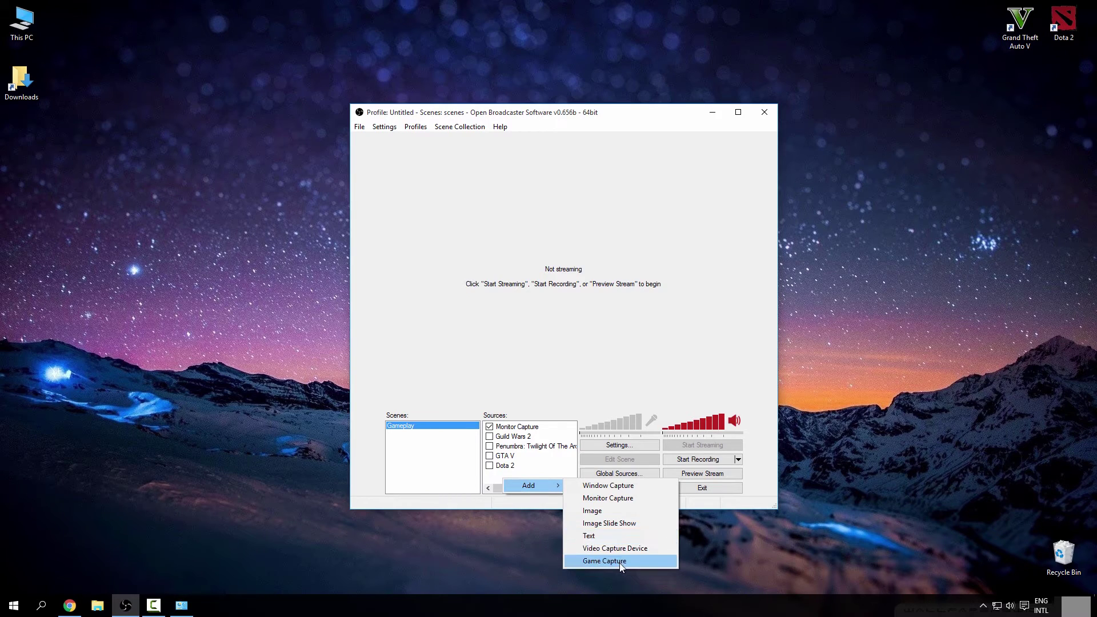
{"action": "left_click", "coordinate": [619, 563]}
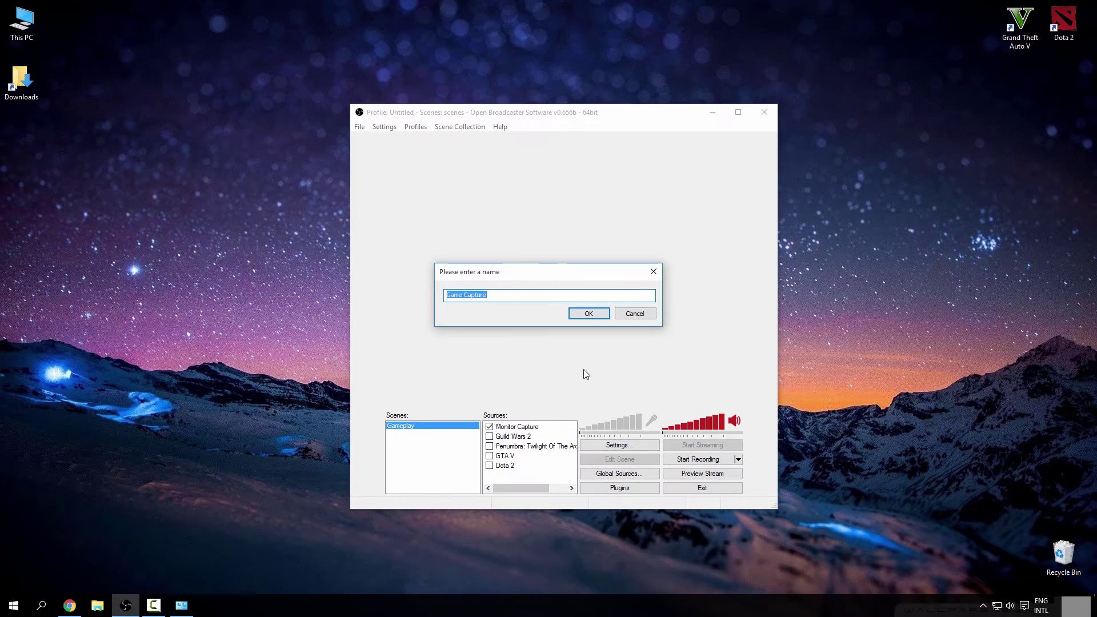
{"action": "left_click", "coordinate": [589, 313]}
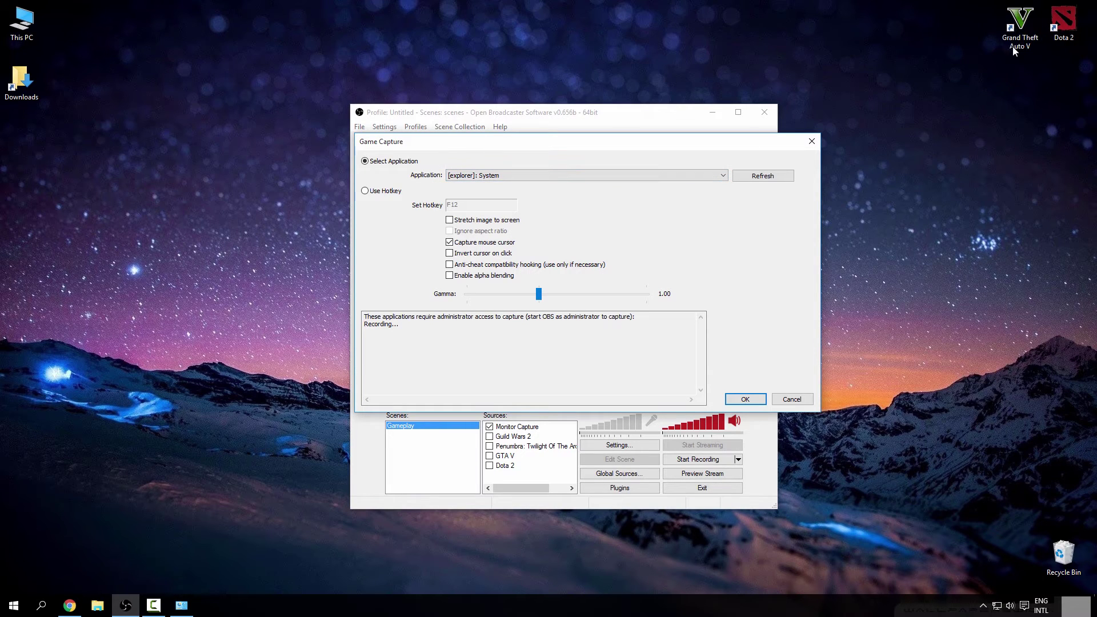
Step: Browse the Game Capture application list twice without choosing a game
{"action": "left_click", "coordinate": [629, 175]}
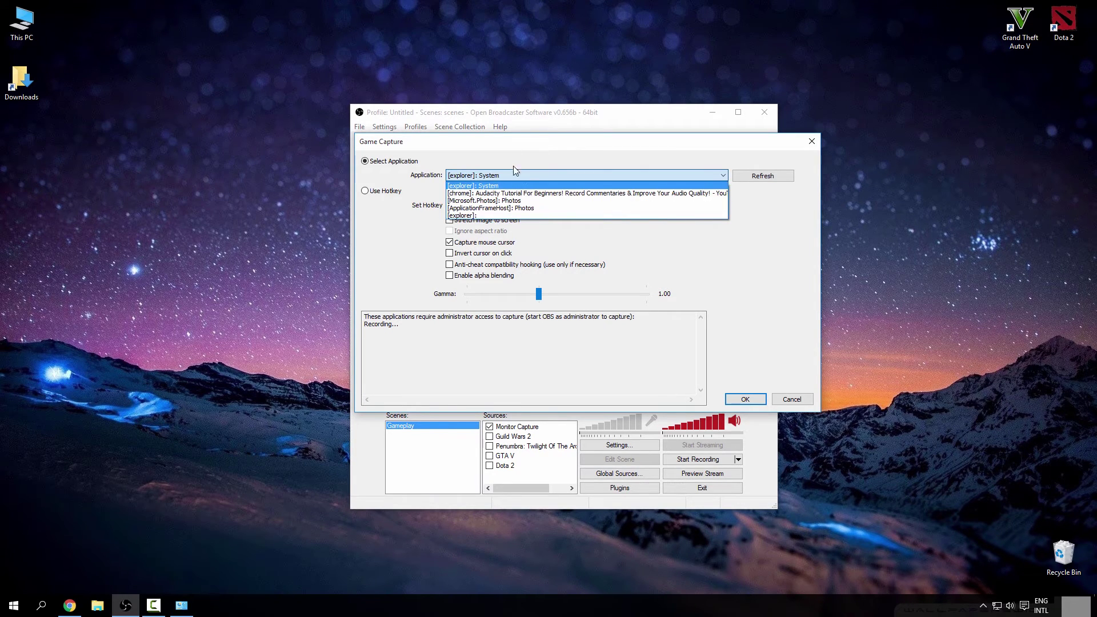
{"action": "left_click", "coordinate": [694, 176]}
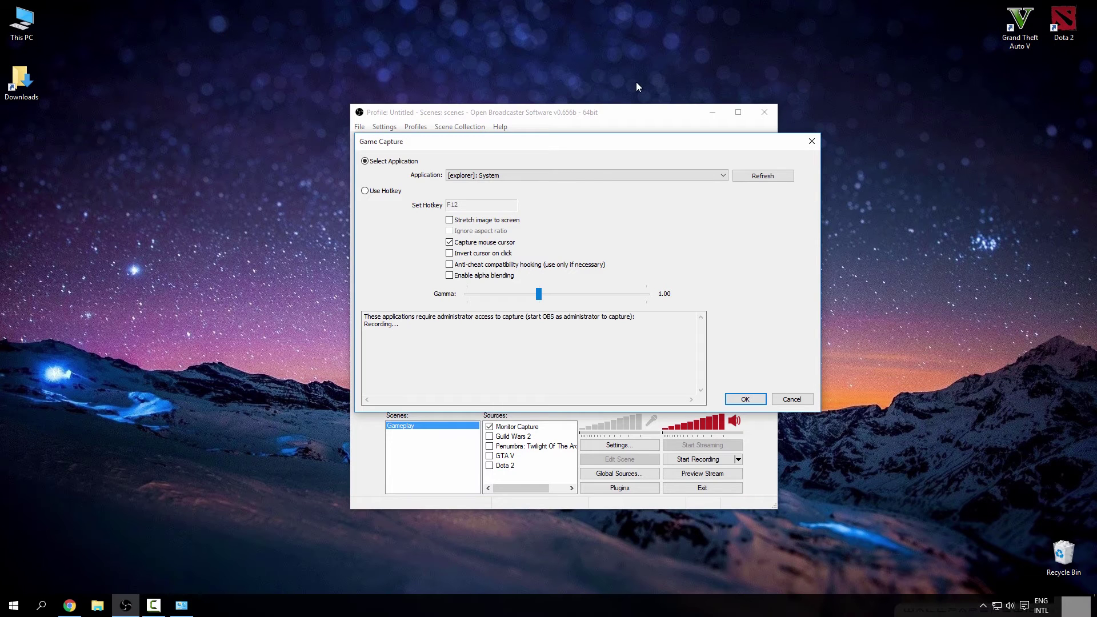
{"action": "left_click", "coordinate": [571, 175]}
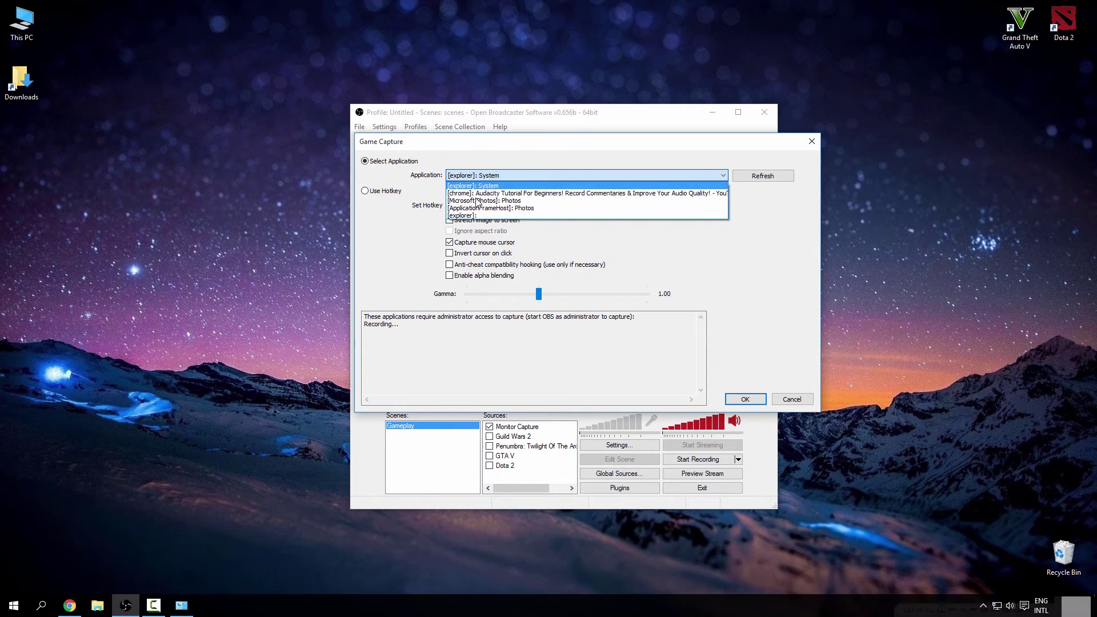
{"action": "left_click", "coordinate": [505, 185]}
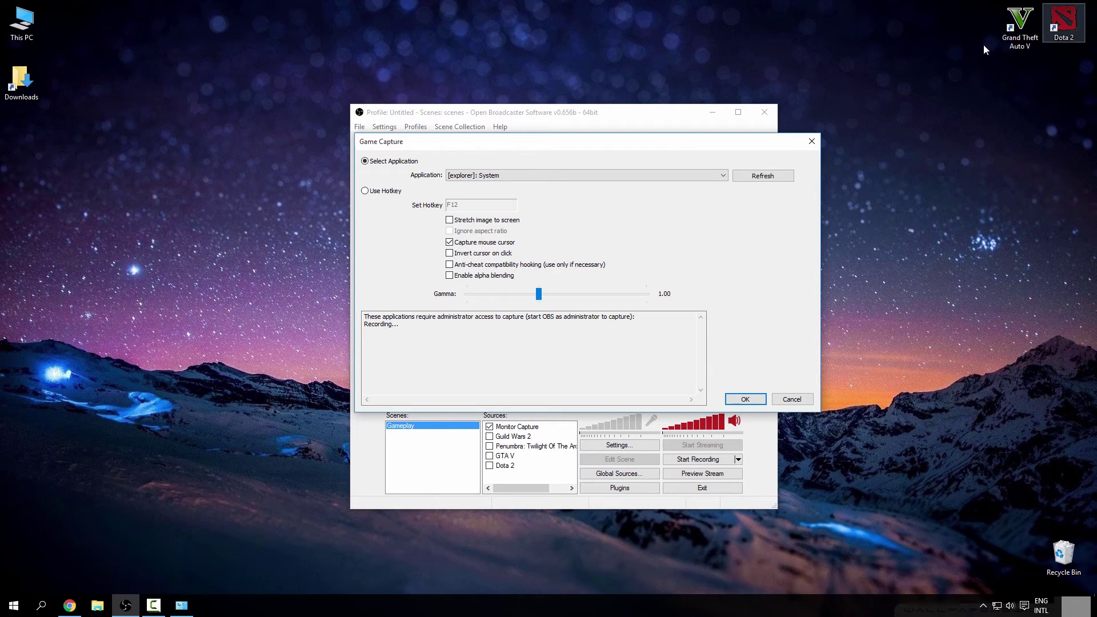
Step: Refresh the application list, find no game, and cancel the Game Capture source
{"action": "left_click", "coordinate": [760, 176]}
{"action": "left_click", "coordinate": [546, 175]}
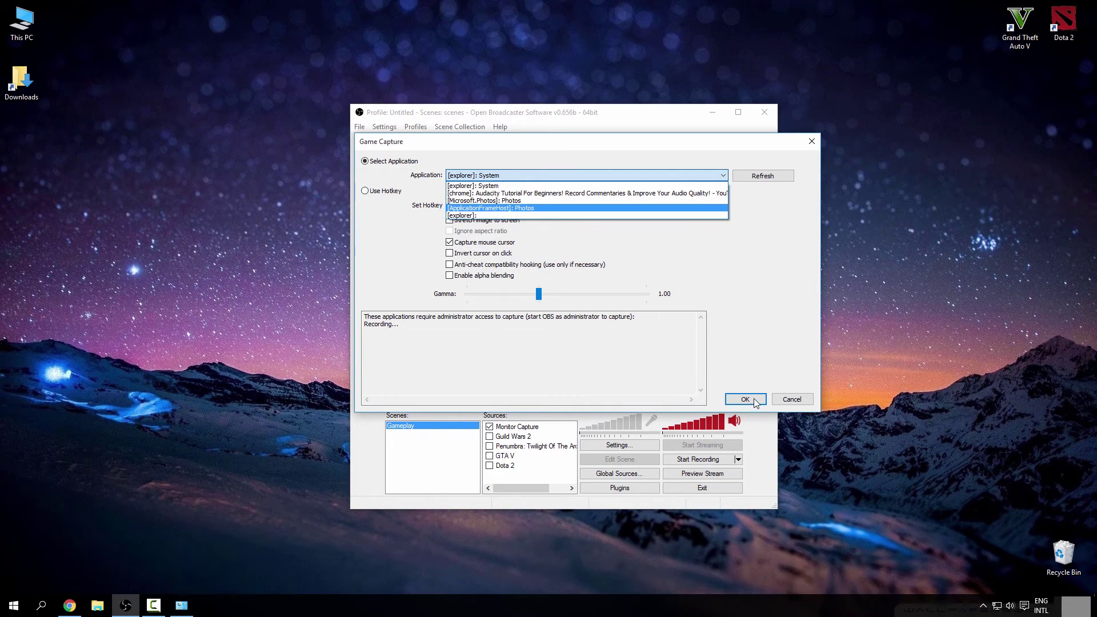
{"action": "left_click", "coordinate": [791, 403]}
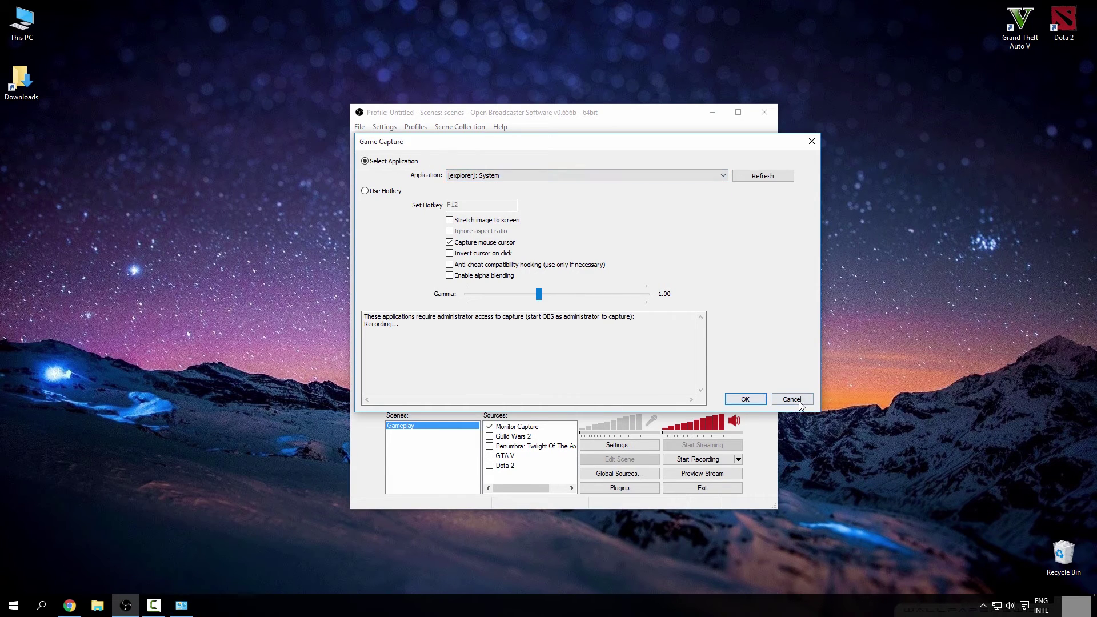
{"action": "left_click", "coordinate": [792, 399]}
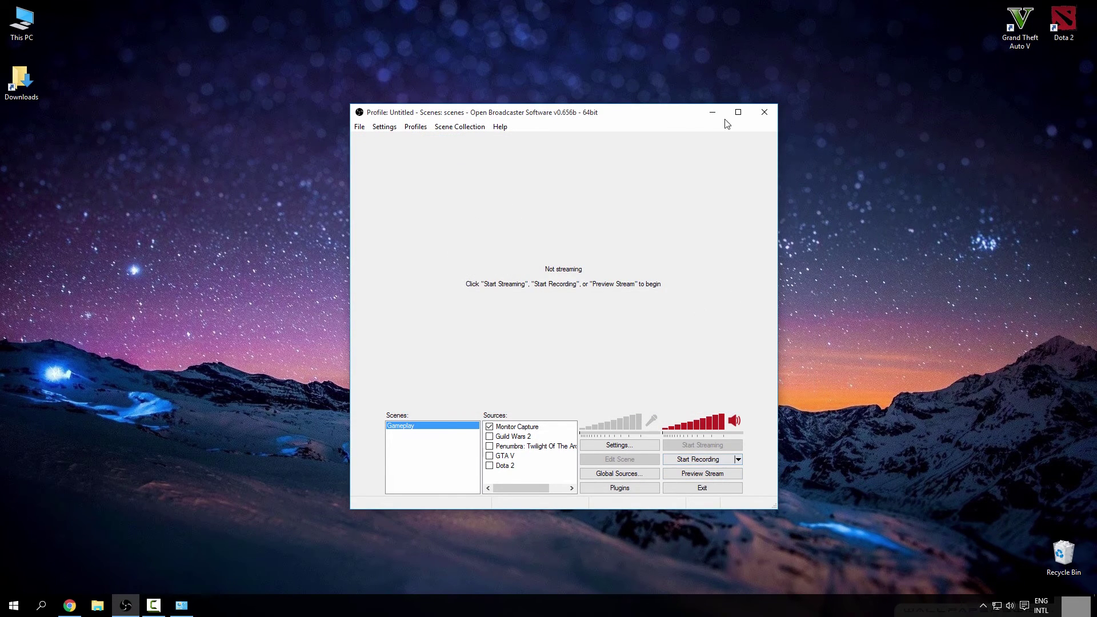
Step: Open the GTA V source's properties and confirm its capture settings
{"action": "left_click_drag", "start_coordinate": [653, 116], "coordinate": [654, 124]}
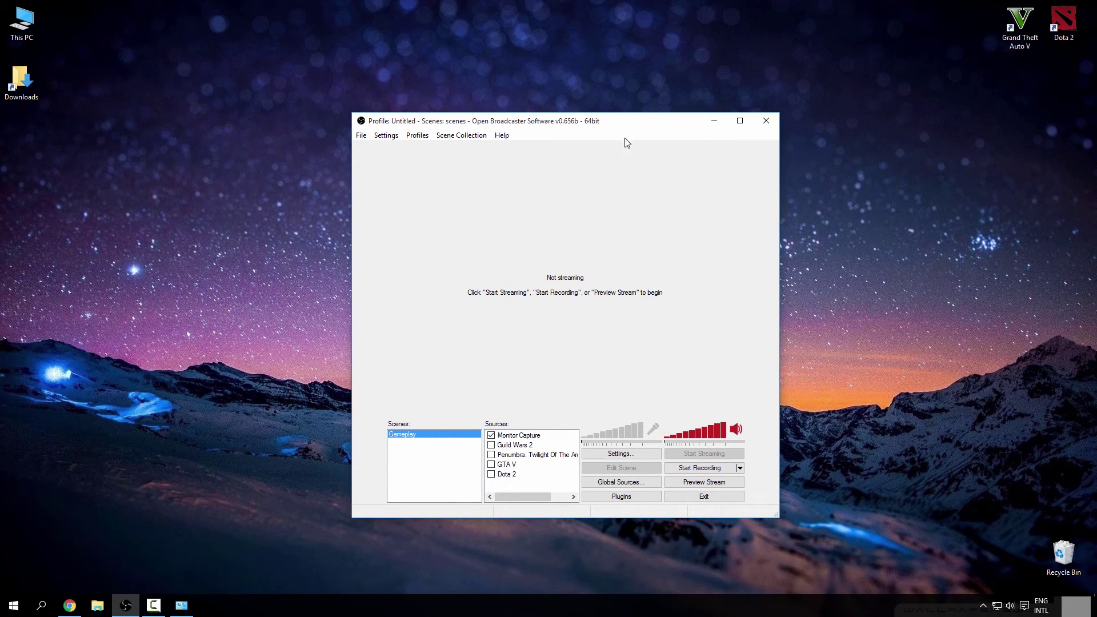
{"action": "left_click", "coordinate": [506, 466]}
{"action": "right_click", "coordinate": [506, 466]}
{"action": "left_click", "coordinate": [537, 544]}
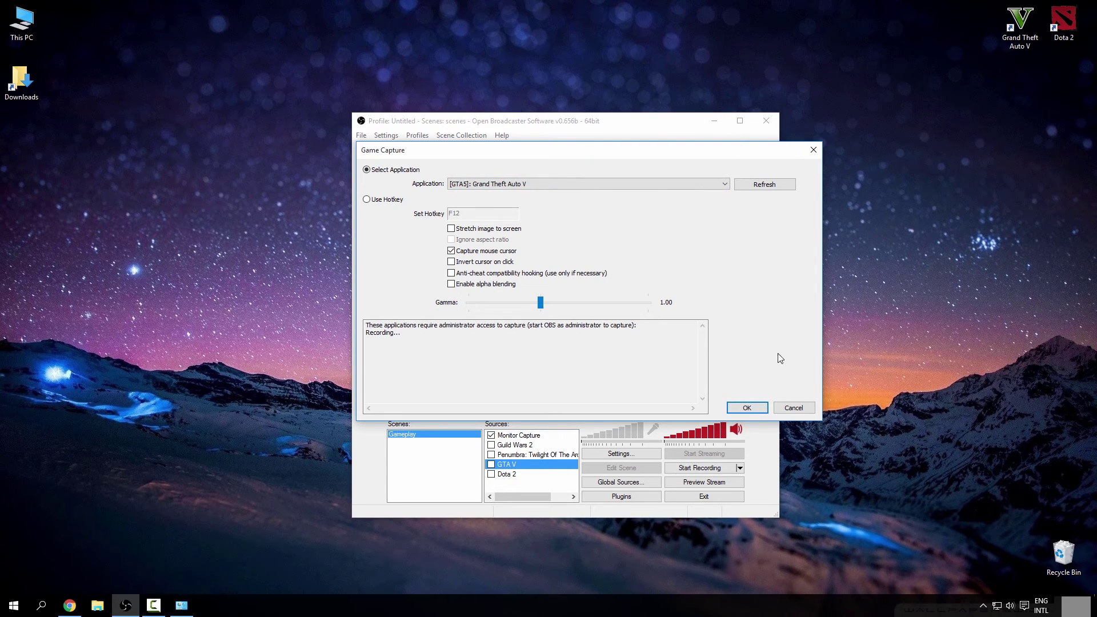
{"action": "left_click", "coordinate": [768, 409]}
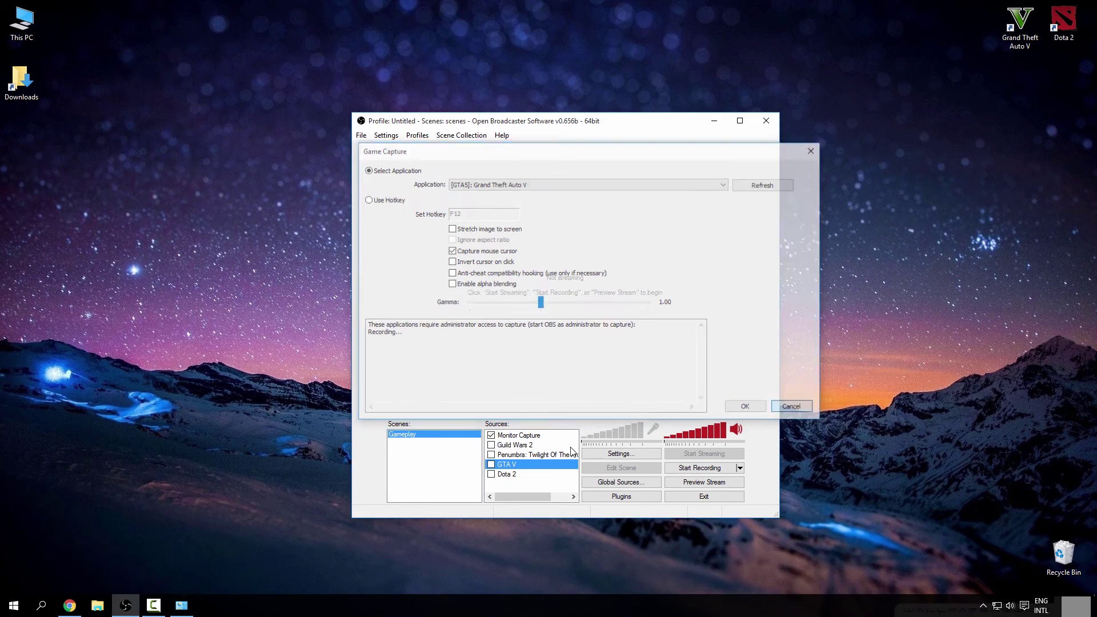
Step: Enable GTA V, disable Monitor Capture, and start recording
{"action": "left_click", "coordinate": [491, 464]}
{"action": "left_click", "coordinate": [491, 436]}
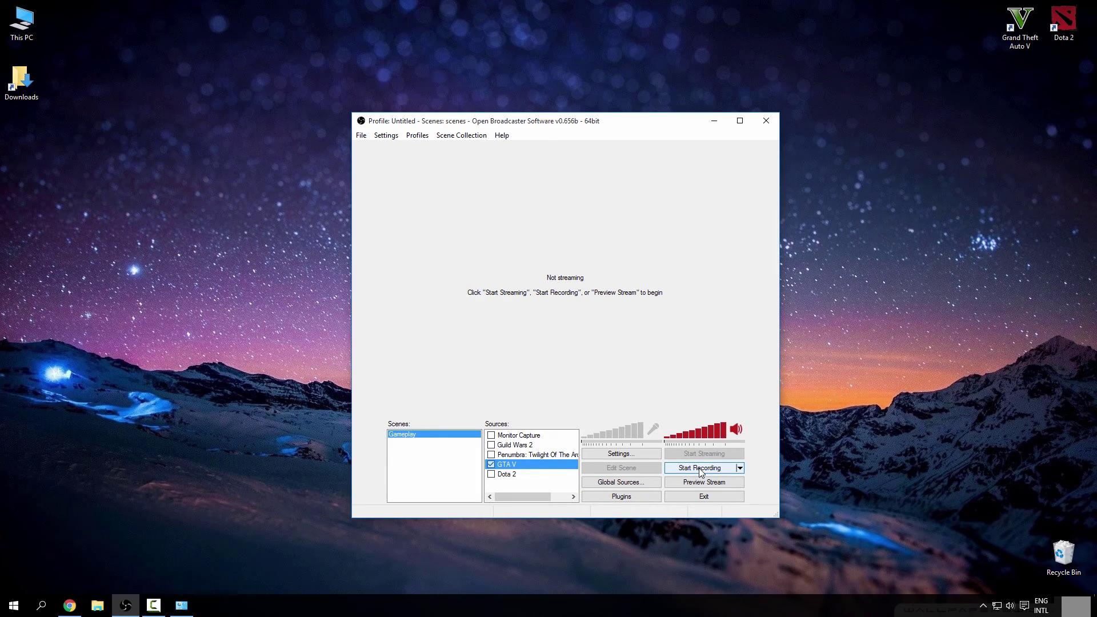
{"action": "left_click", "coordinate": [701, 469]}
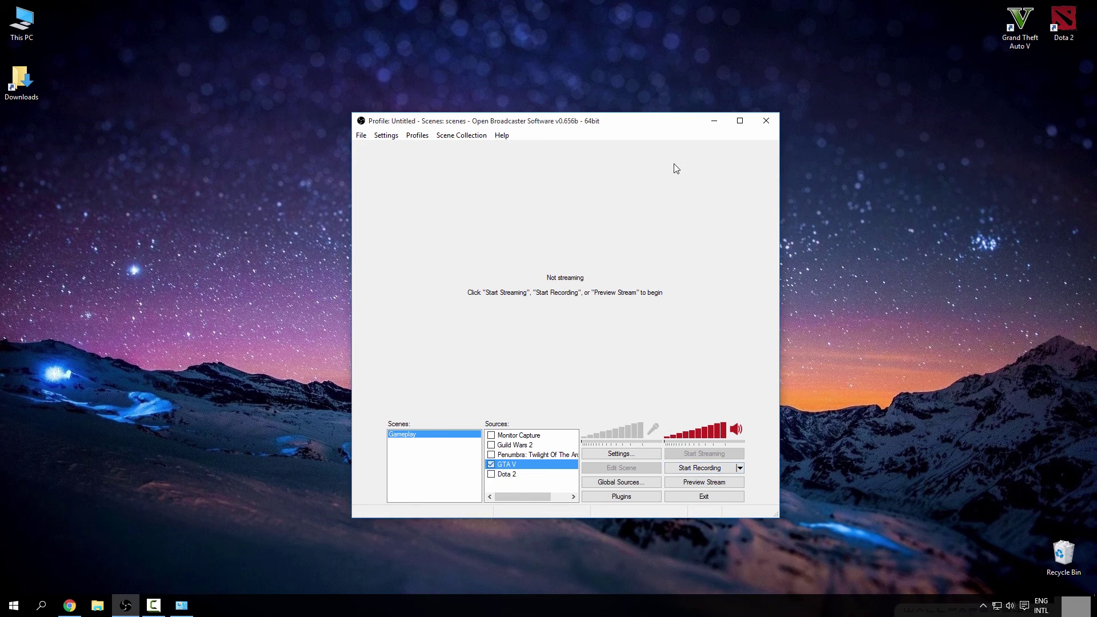
Step: Minimize the OBS Classic window to the taskbar
{"action": "left_click", "coordinate": [714, 121]}
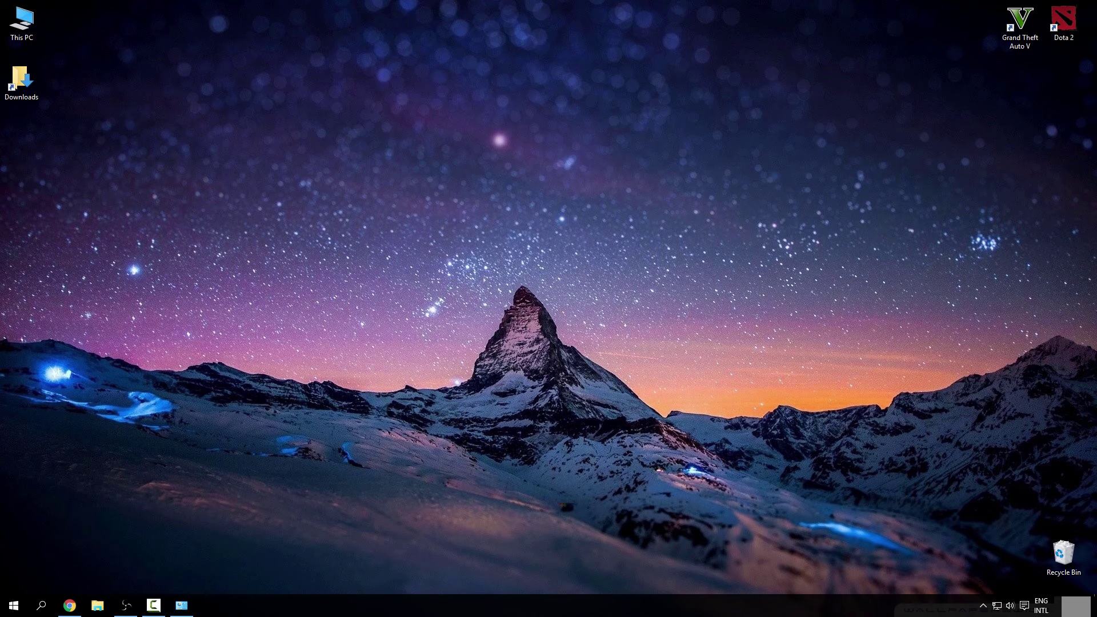